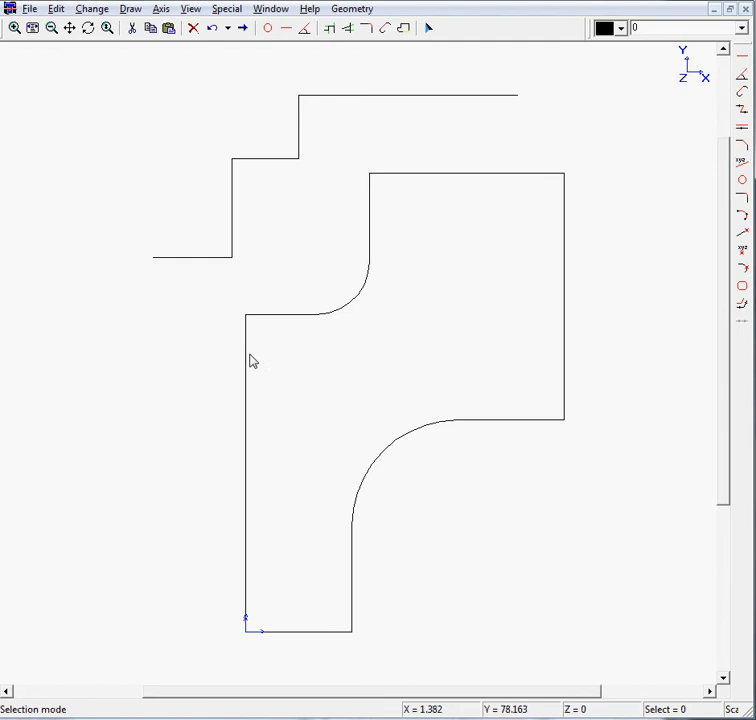
- Select the closed contour's elements one by one from the long vertical line through the small arc to the uppermost horizontal line, and clear the selection
left_click(249, 359)
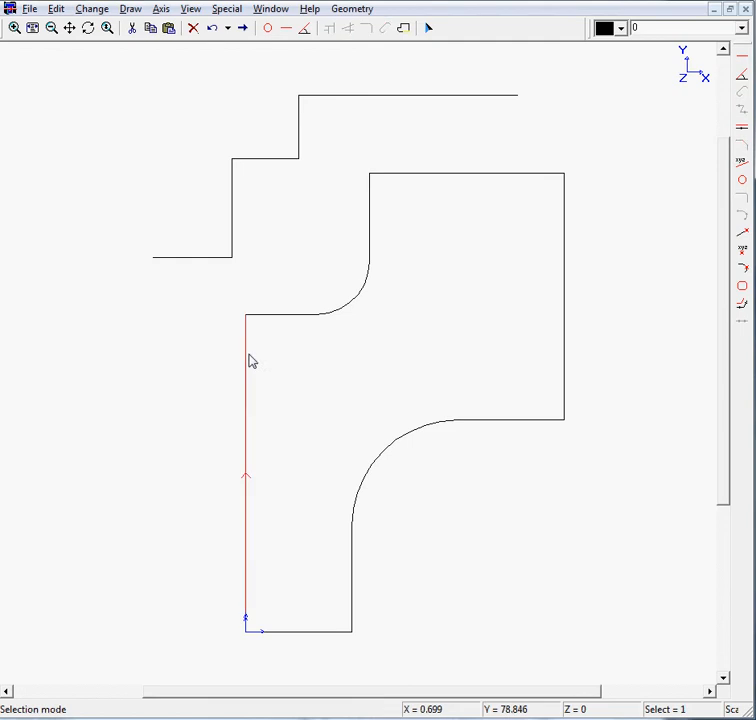
left_click(296, 322)
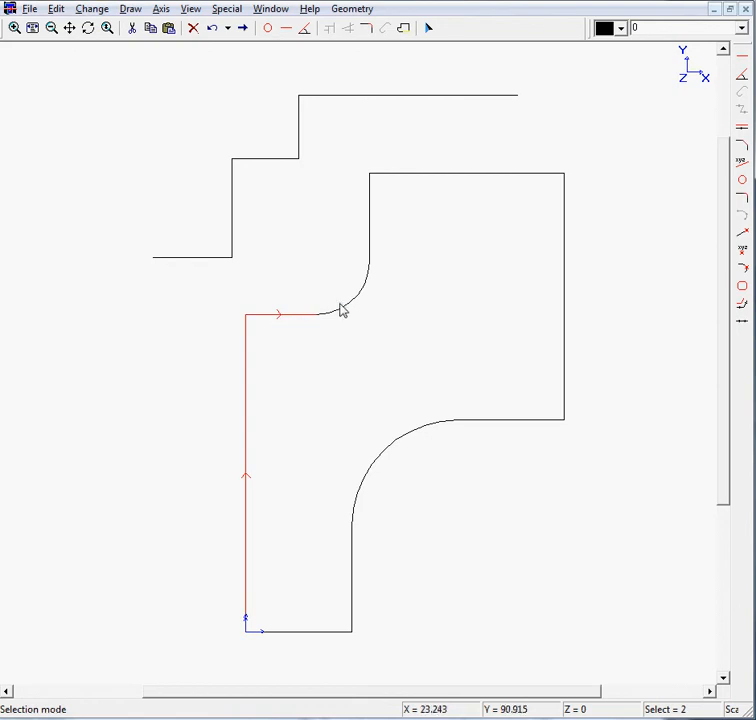
left_click(366, 279)
left_click(372, 199)
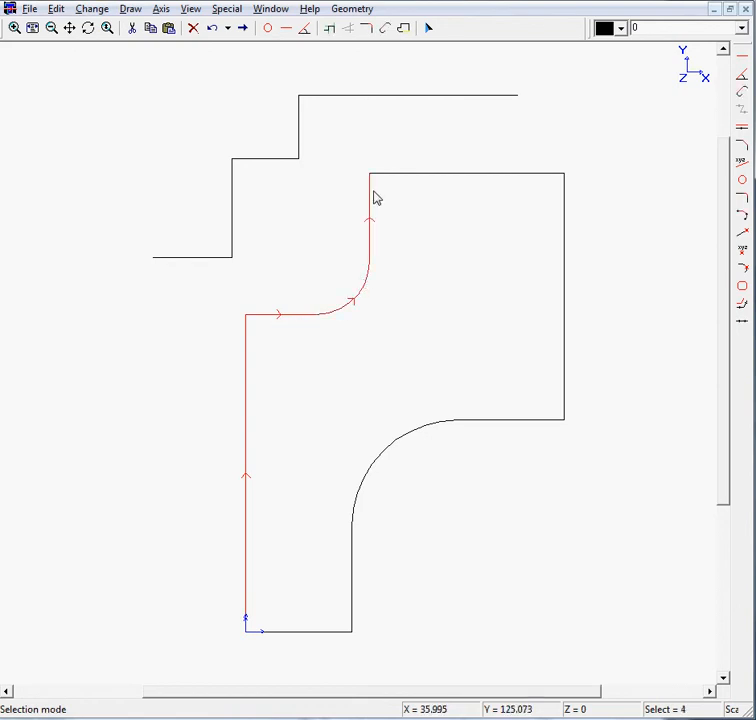
left_click(528, 180)
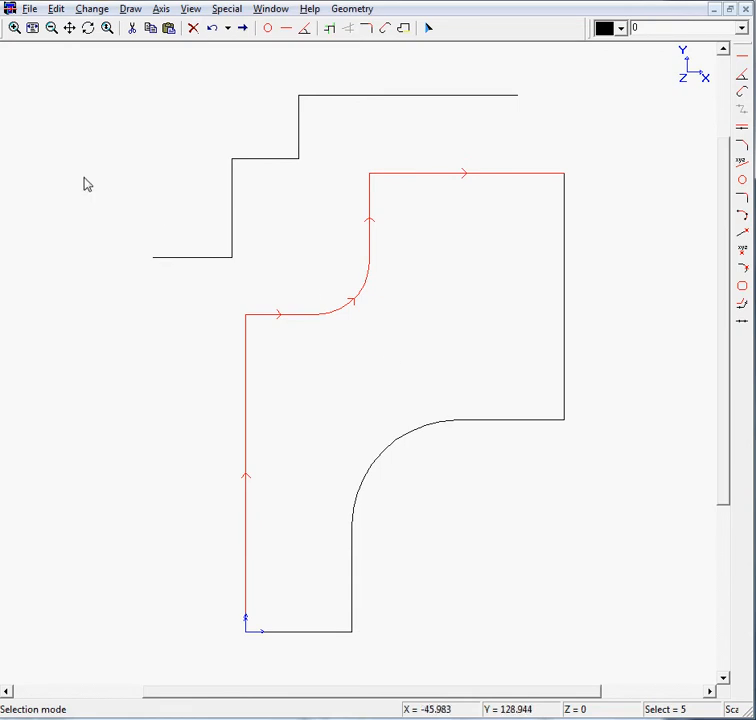
key("Escape")
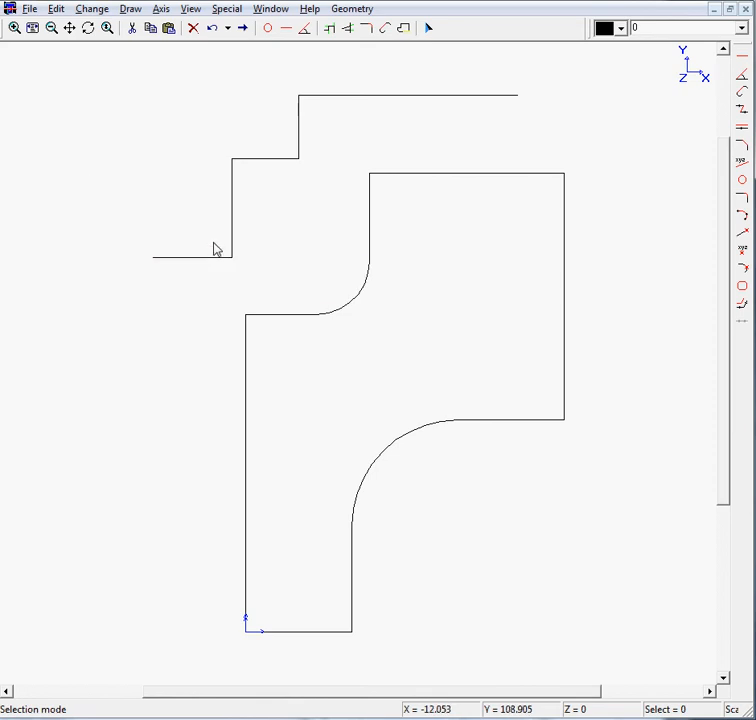
- Select the entire open stepped contour with its direction running toward the upper end, and clear the selection
left_click(477, 97)
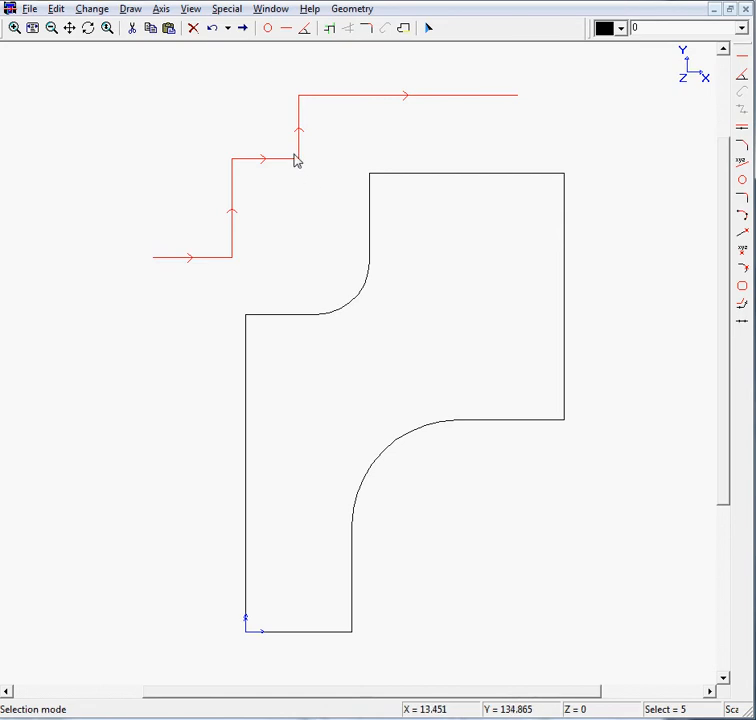
mouse_move(302, 155)
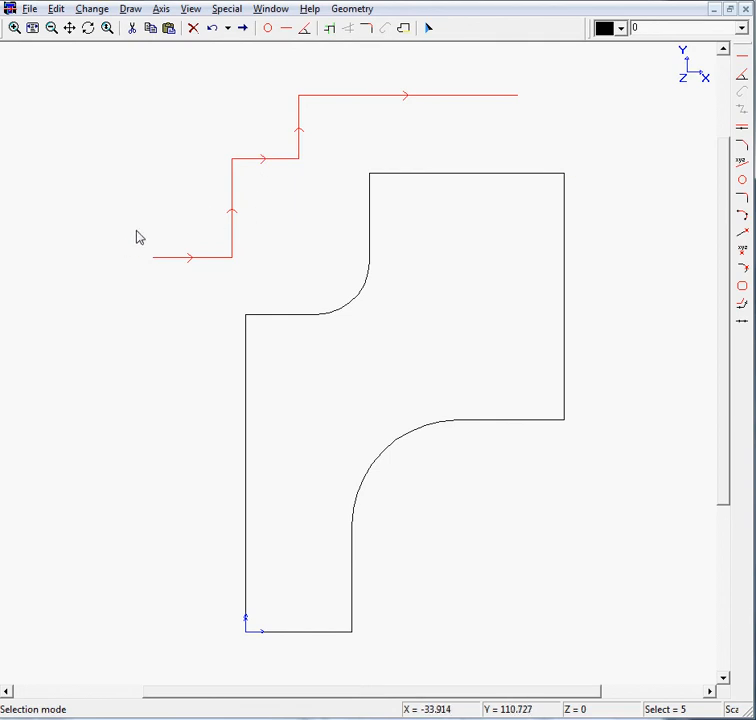
left_click(133, 196)
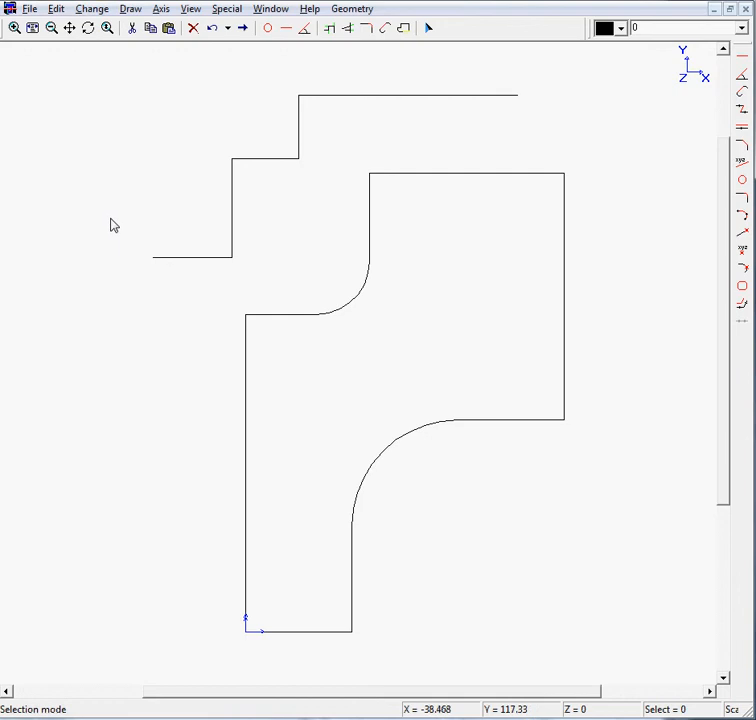
- Select the entire stepped contour with its direction running toward the lower end, repeating the selection once and clearing it each time
left_click(166, 271)
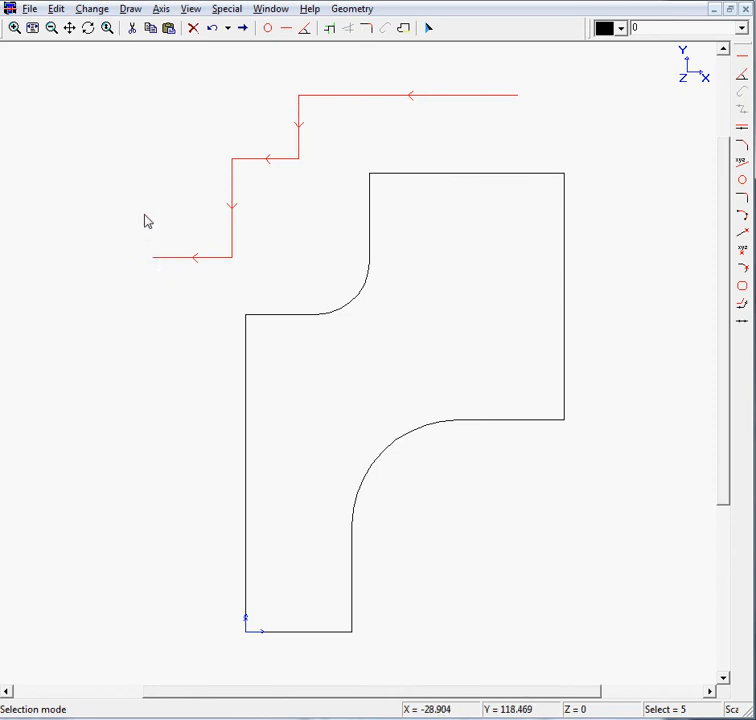
left_click(118, 179)
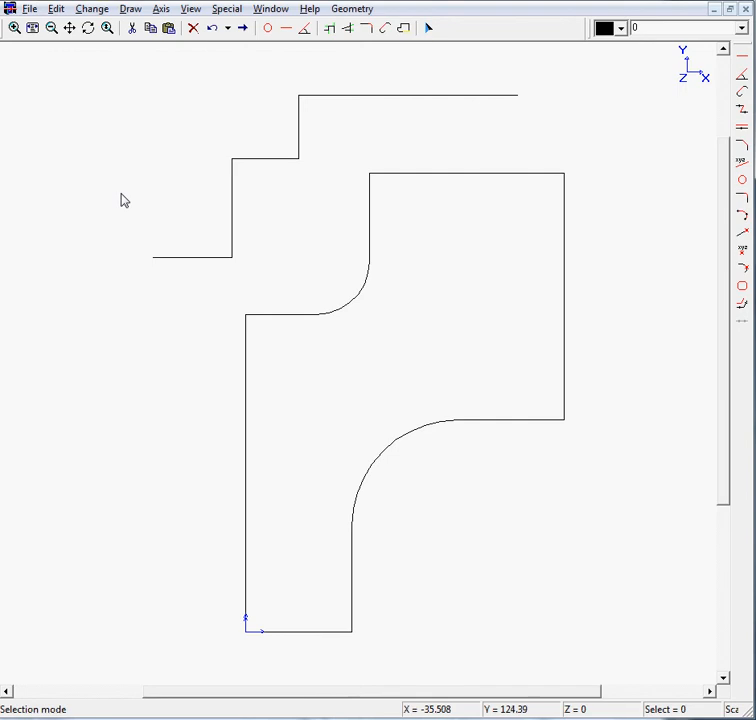
left_click(160, 259)
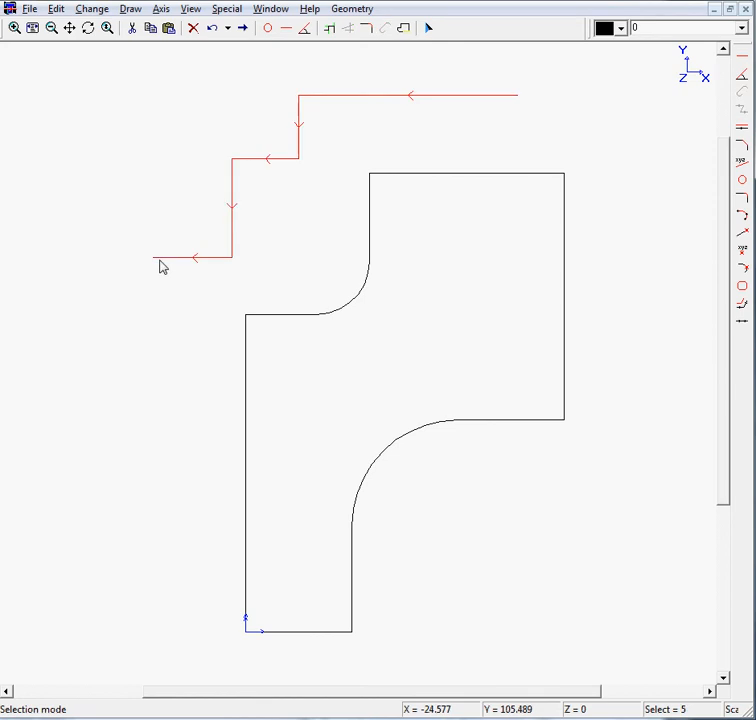
mouse_move(160, 266)
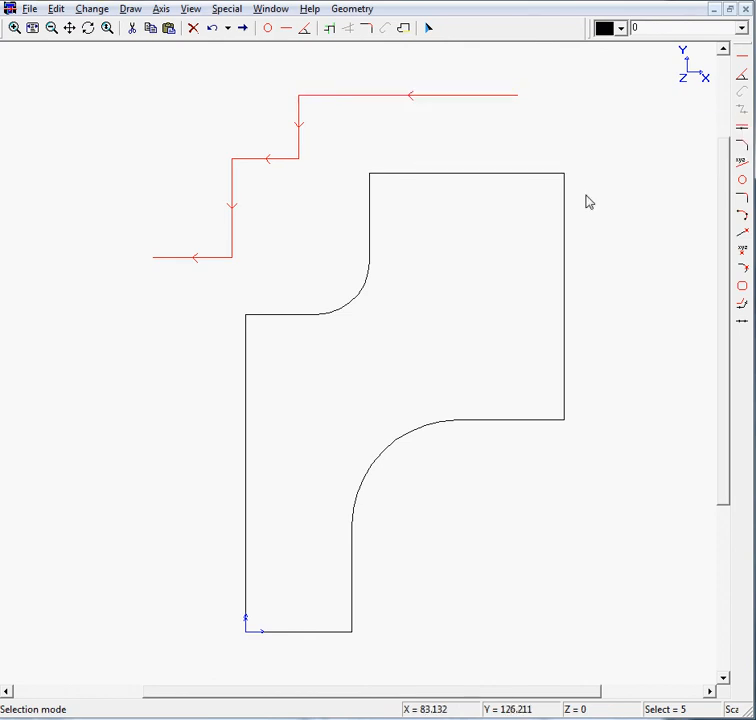
key("Escape")
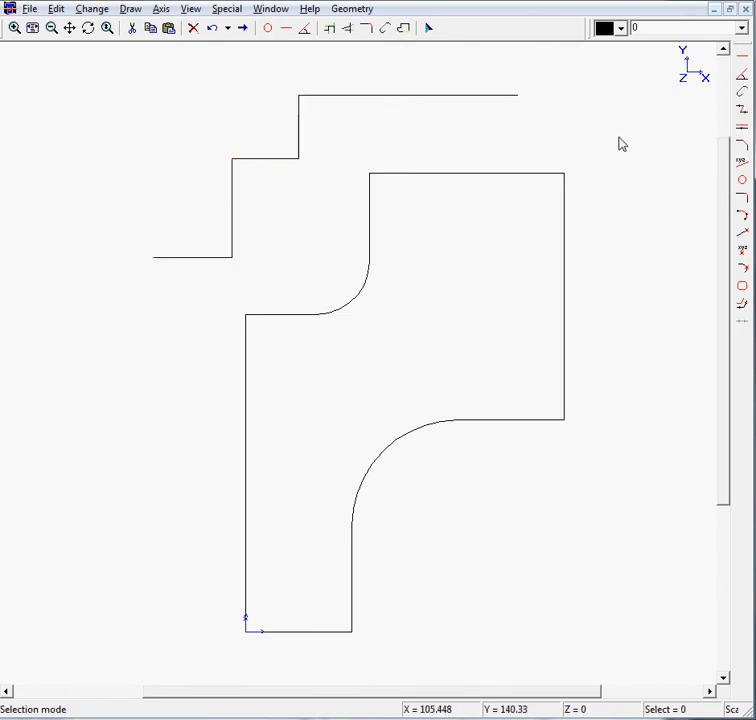
- Select the entire closed contour in the clockwise direction, and clear the selection
left_click(526, 178)
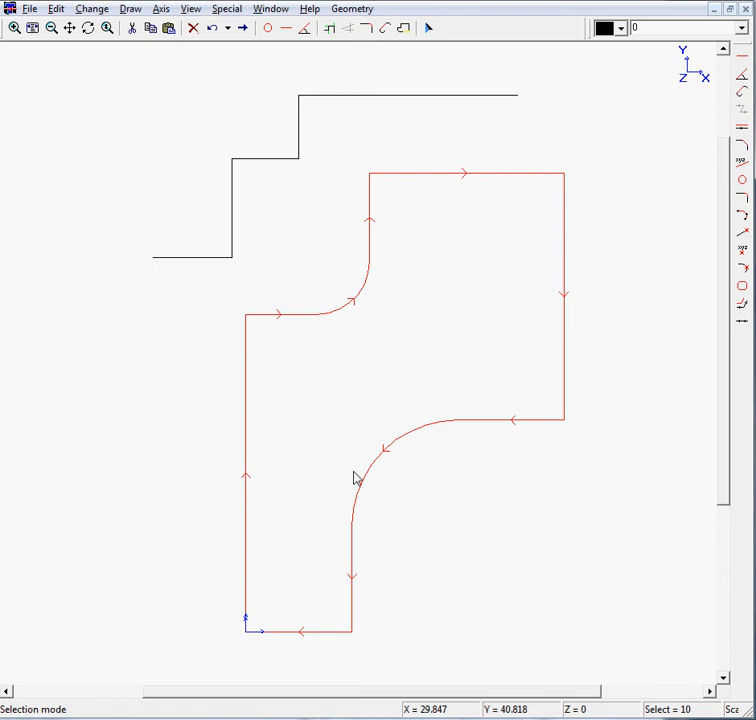
left_click(565, 214)
key("Escape")
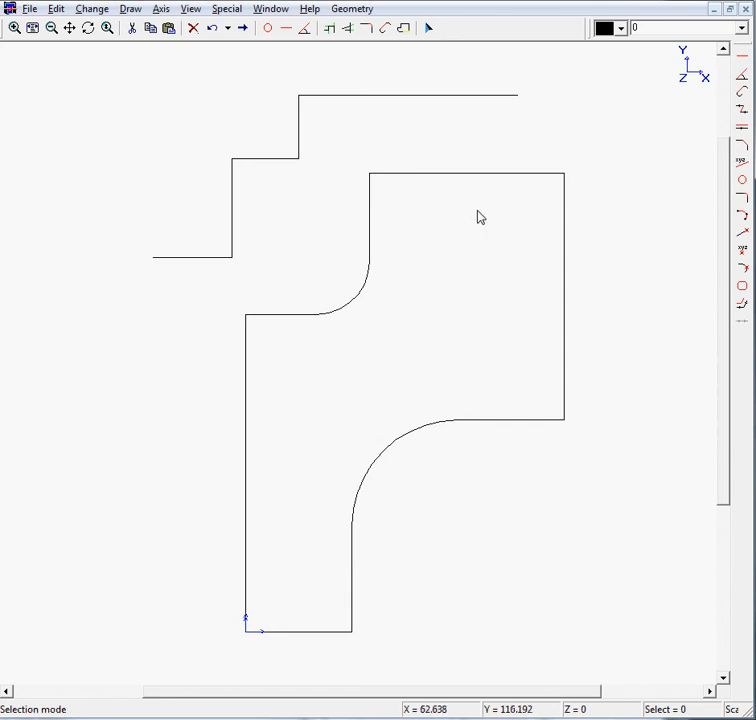
- Select the part of the closed contour clockwise from its uppermost horizontal line to the short lower vertical line, and clear the selection
mouse_move(517, 178)
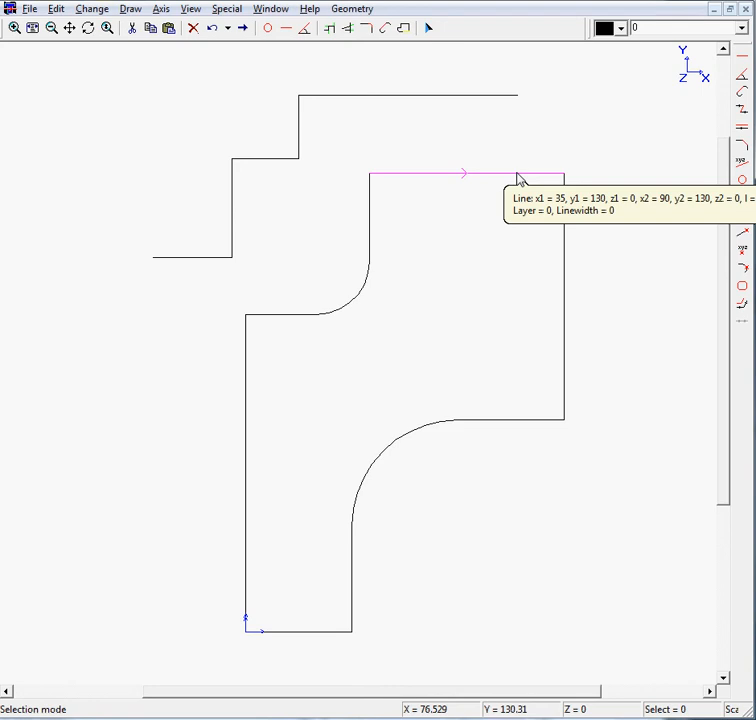
left_click(516, 177)
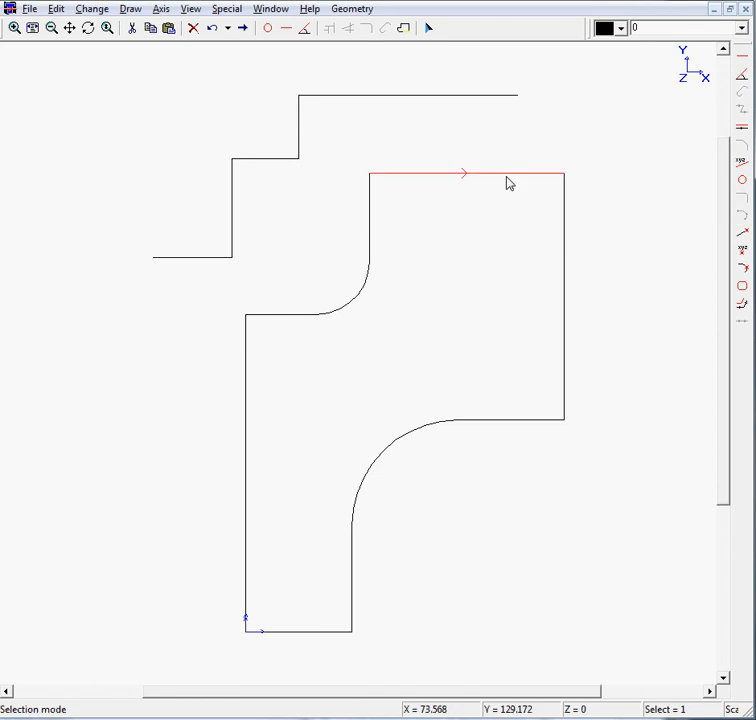
left_click(352, 619)
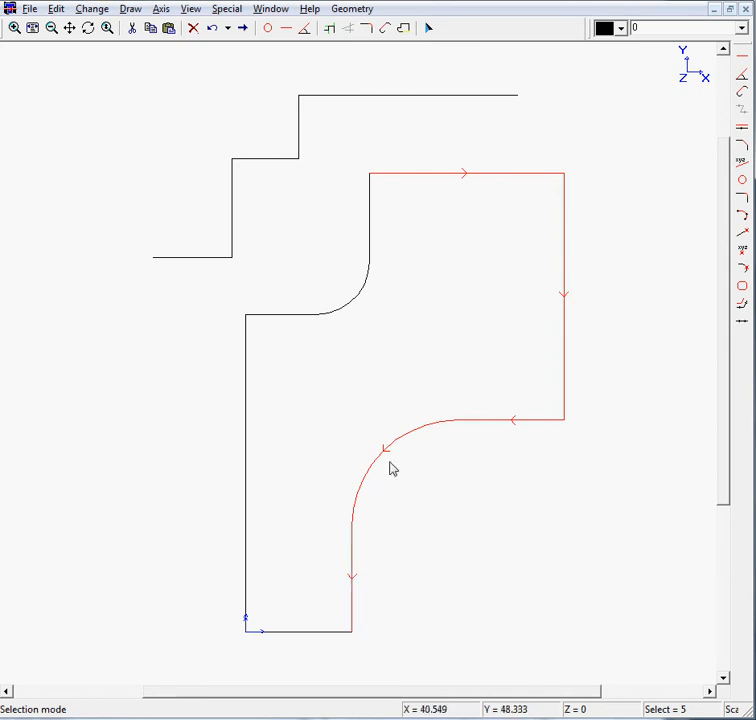
mouse_move(391, 470)
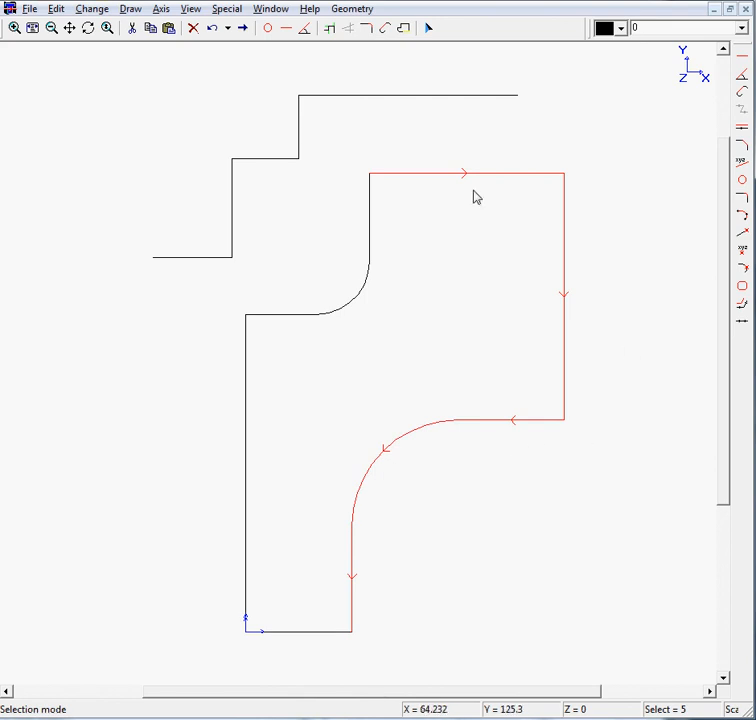
key("Escape")
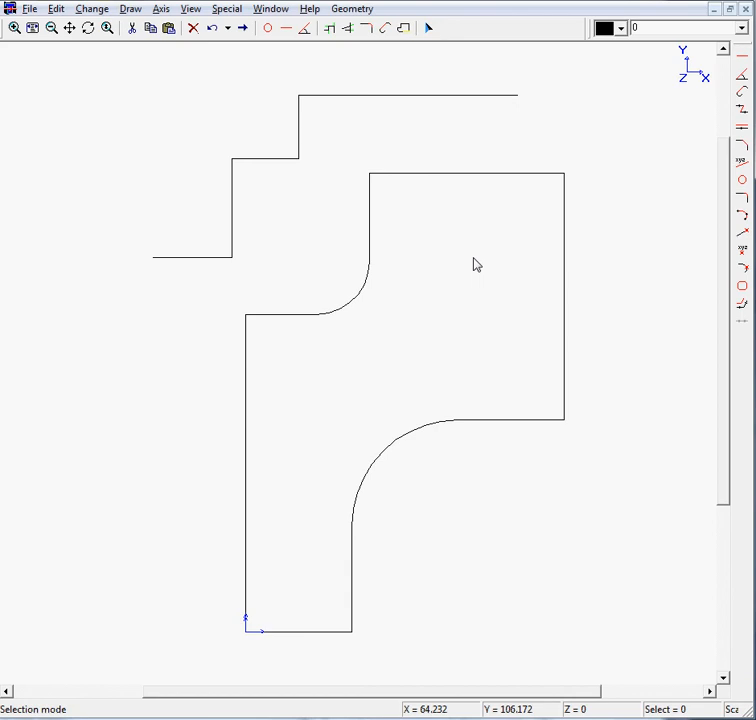
- Select the closed contour's chain clockwise from the small arc to the large arc, and add and remove the stepped contour's lowest line
left_click(372, 290)
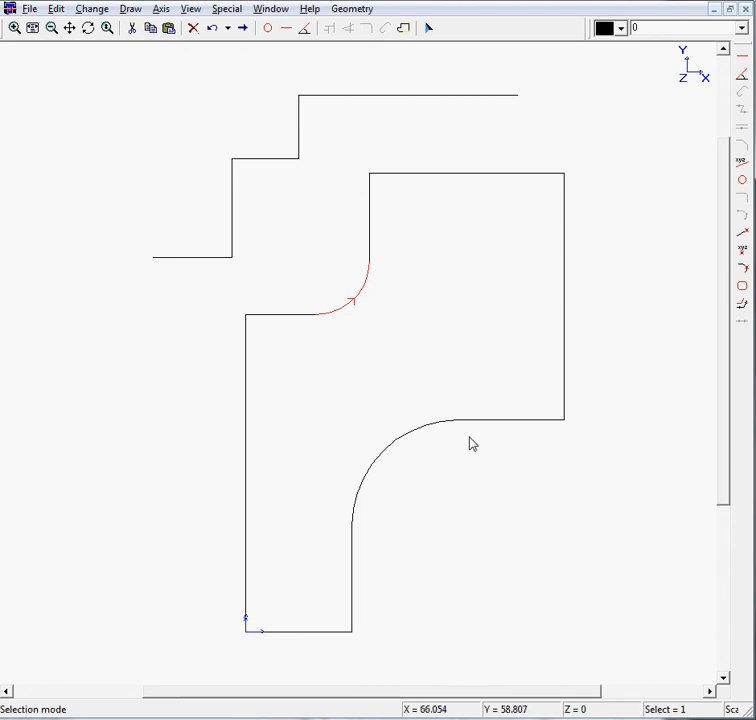
left_click(352, 490)
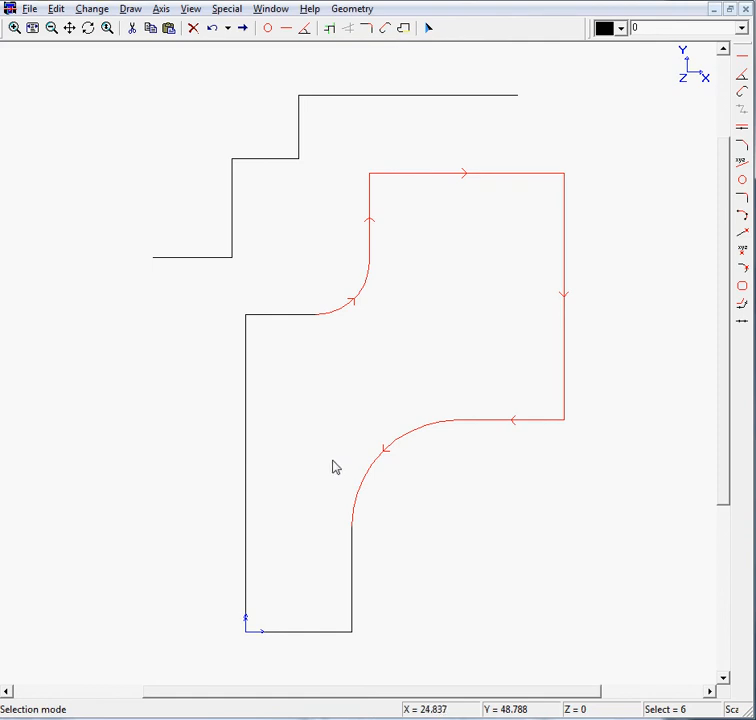
left_click(180, 265)
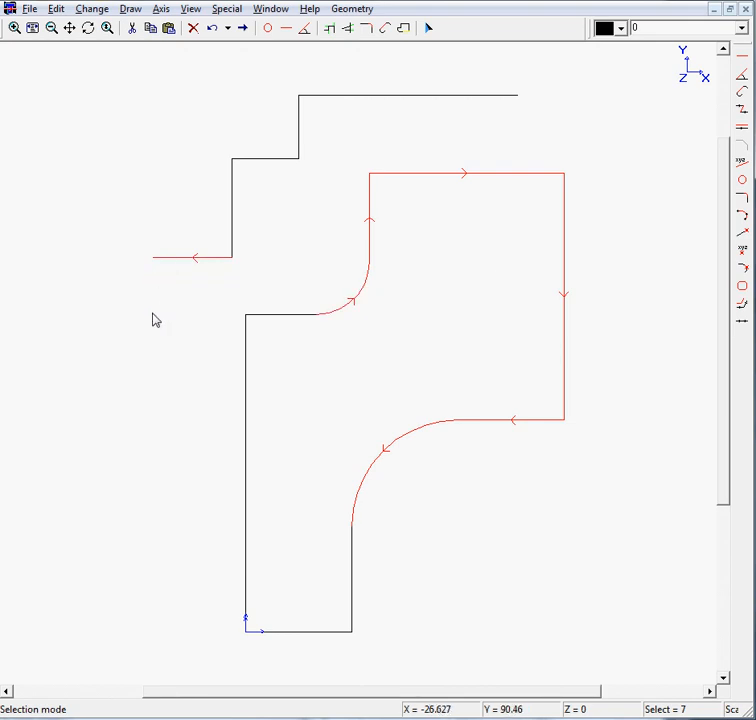
left_click(174, 266)
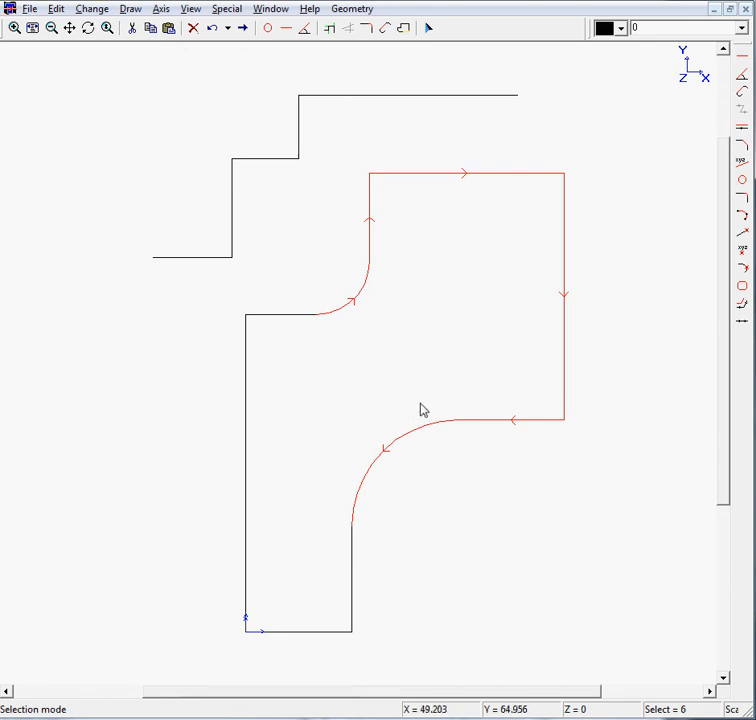
- Remove the closed contour's right vertical line and small arc from the selection, and clear the remaining selection
left_click(565, 261)
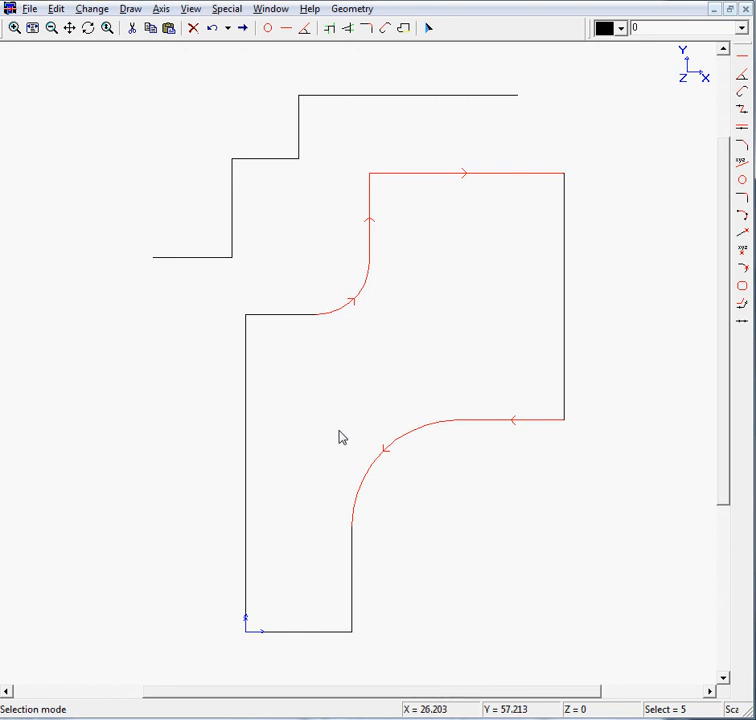
left_click(344, 310)
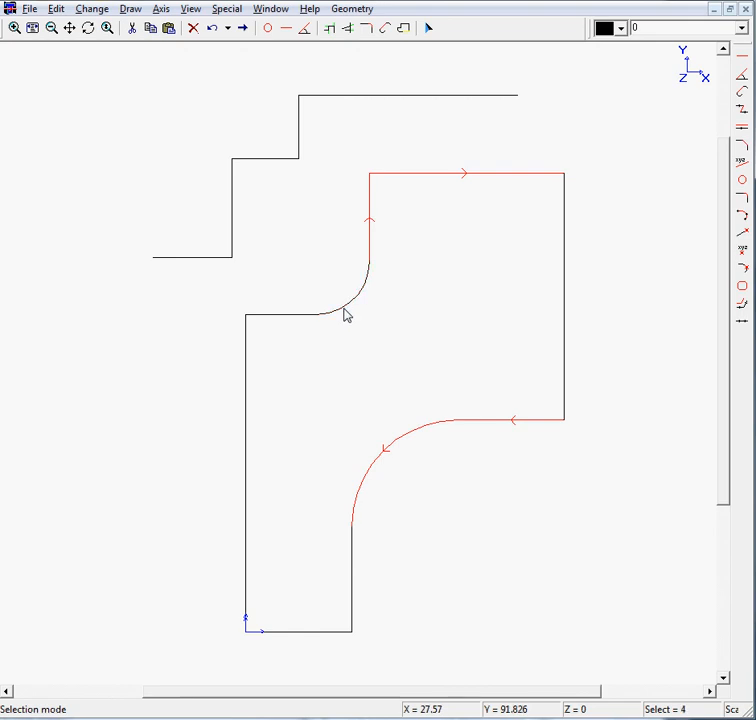
mouse_move(344, 315)
key("Escape")
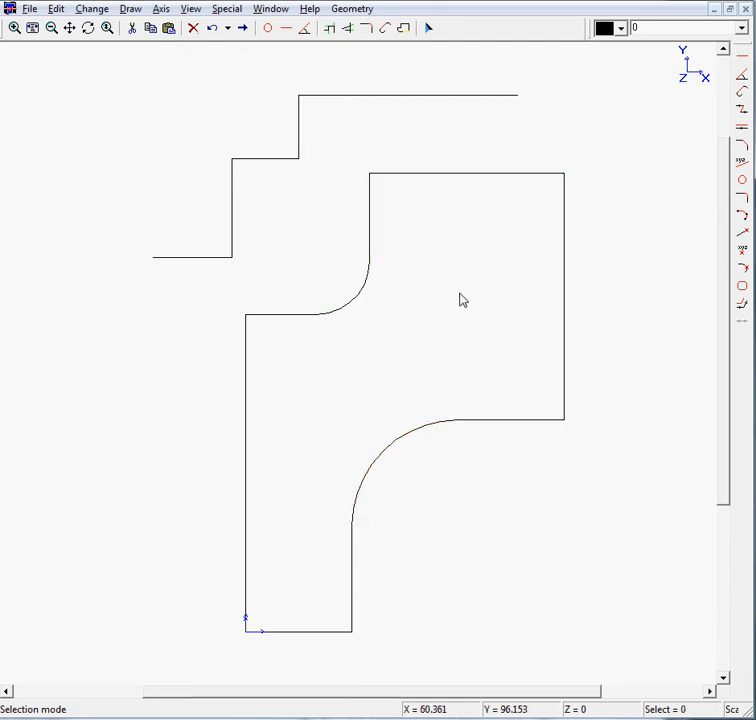
- Select the entire closed contour in the clockwise direction, deselect it, and select the whole contour again
left_click(531, 181)
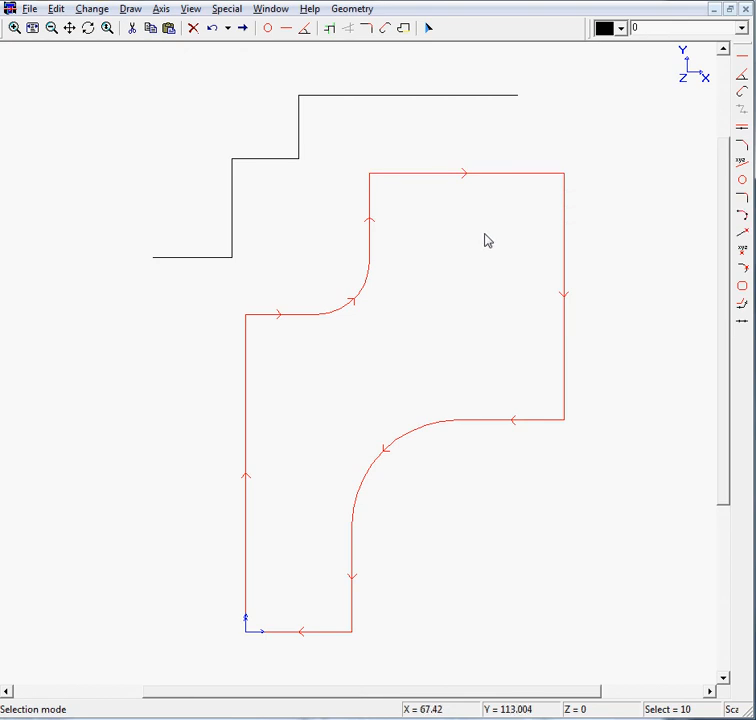
left_click(516, 179)
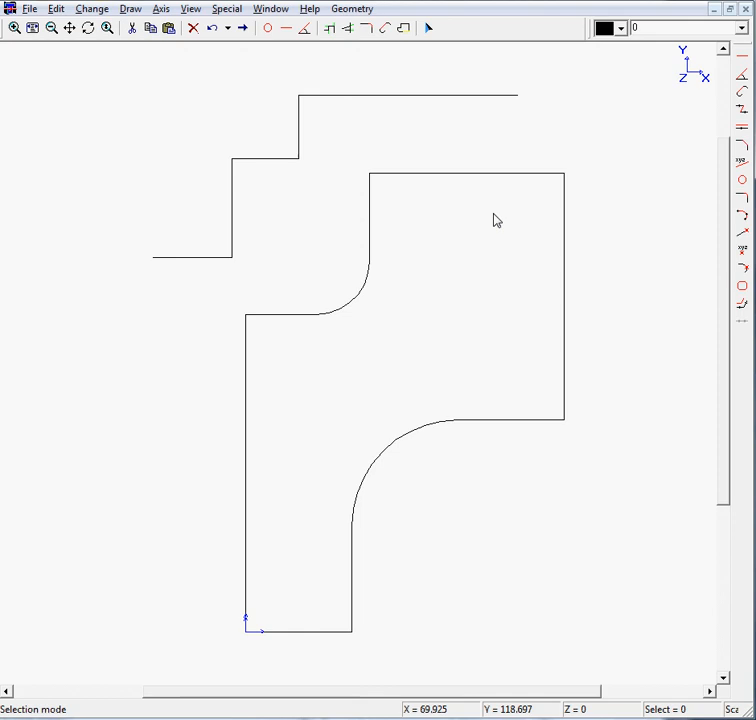
left_click(369, 202)
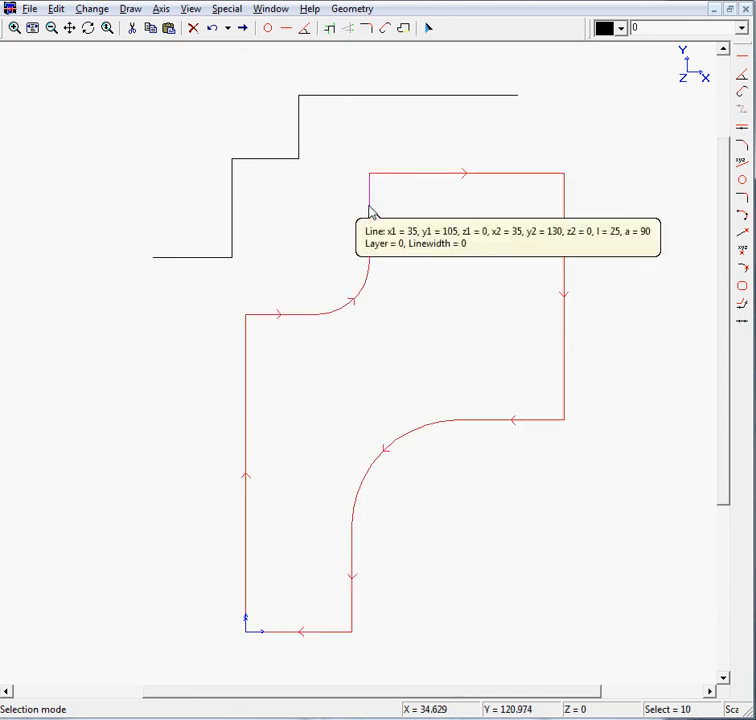
- Add the stepped contour's uppermost line to the selection, remove it again, and clear the whole selection
left_click(414, 99)
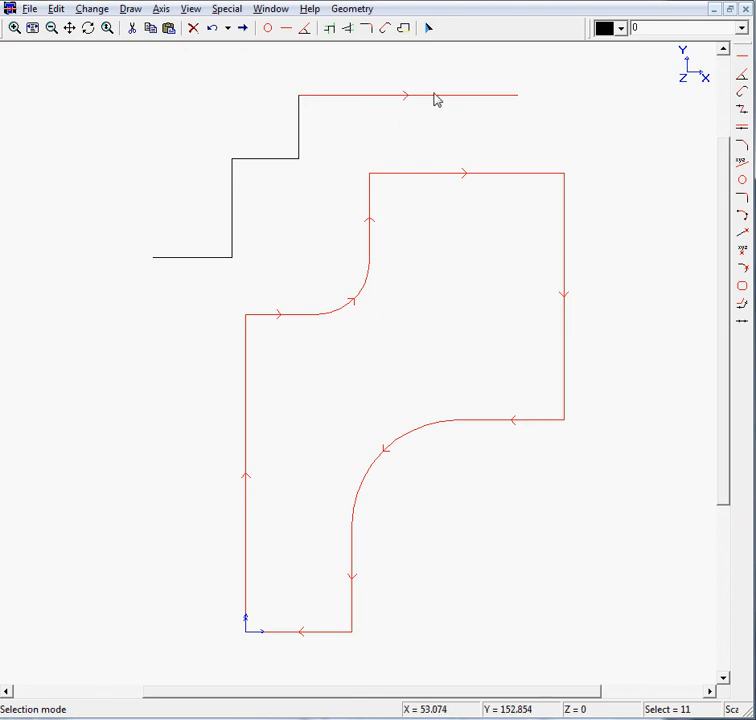
left_click(434, 95)
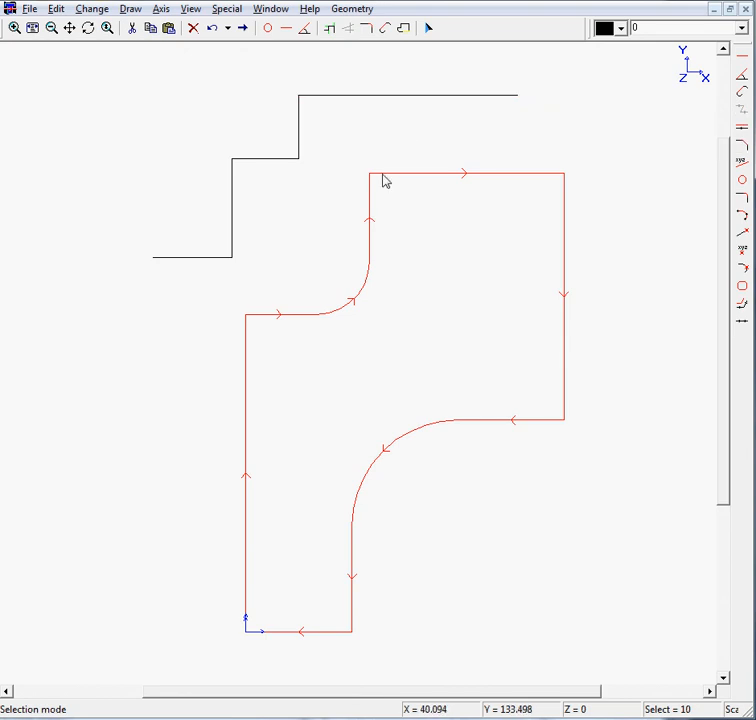
key("Escape")
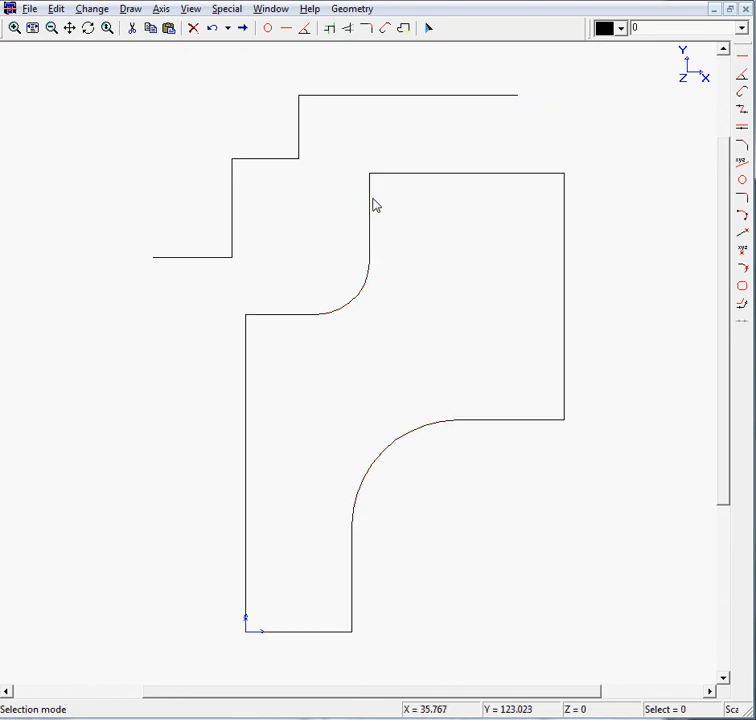